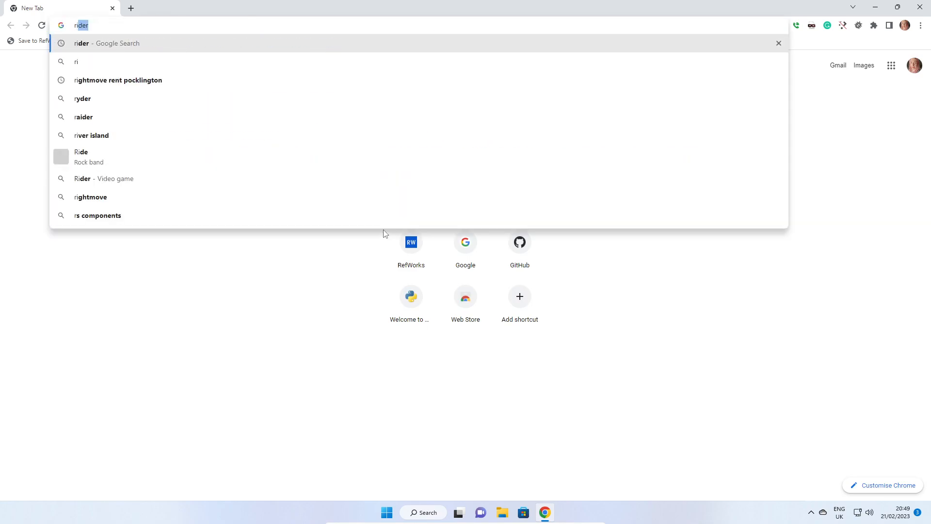
Search for Rider IDE and download the Windows installer from the JetBrains Download Rider page
key(Return)
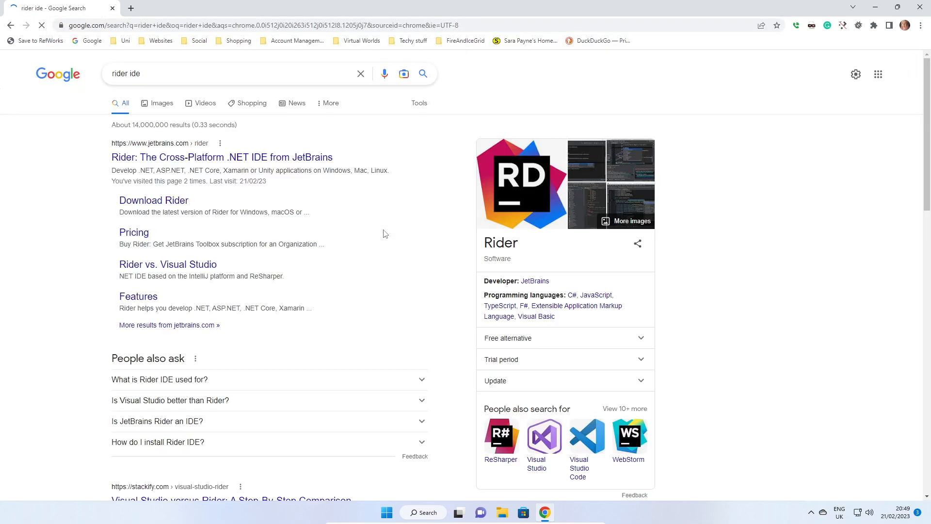
click(167, 201)
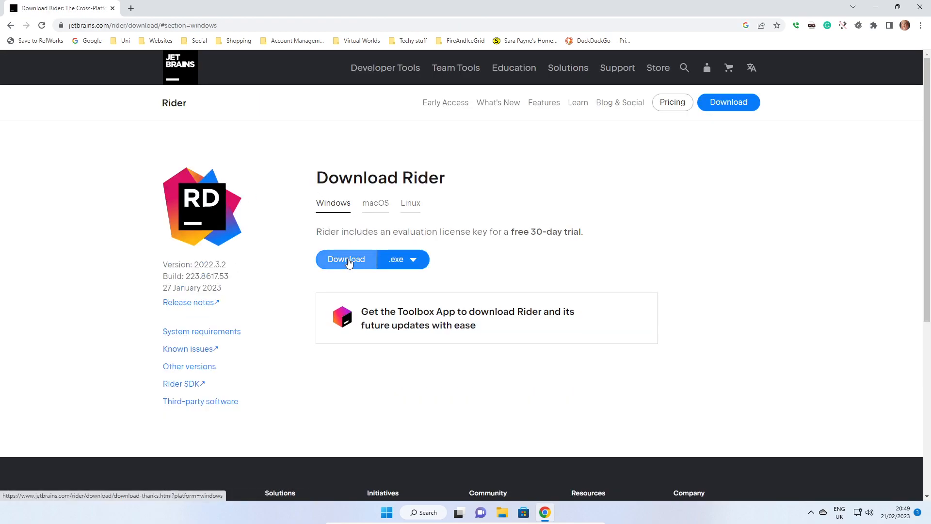
click(347, 260)
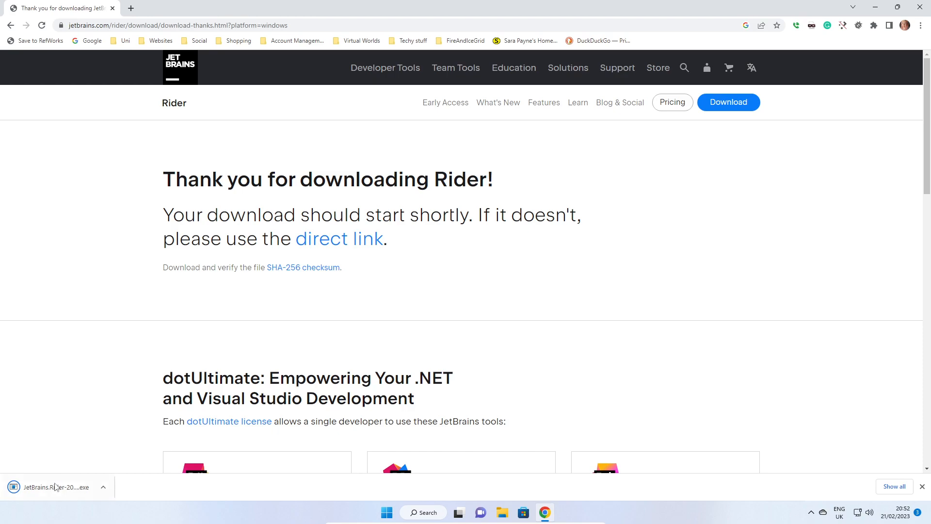
Launch the downloaded JetBrains Rider installer, allow it to make changes, and keep the default install location
click(37, 490)
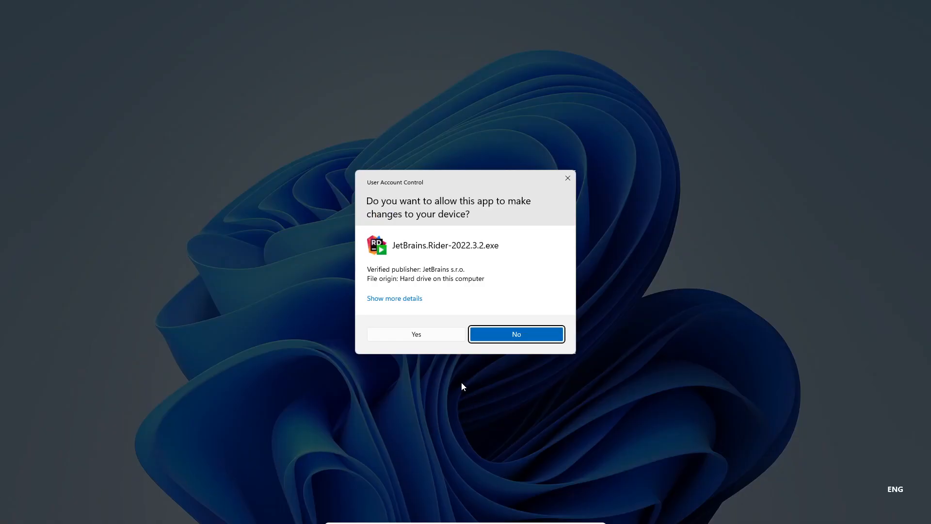
click(416, 334)
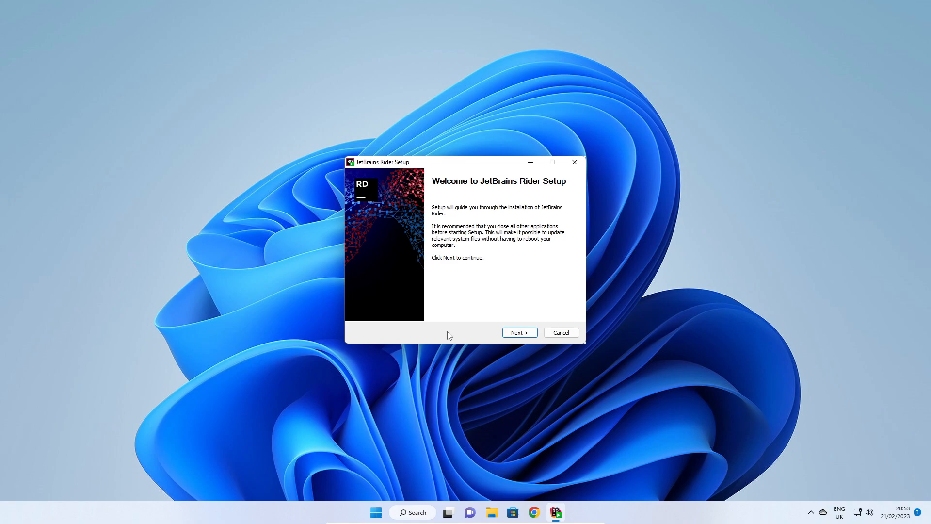
click(521, 334)
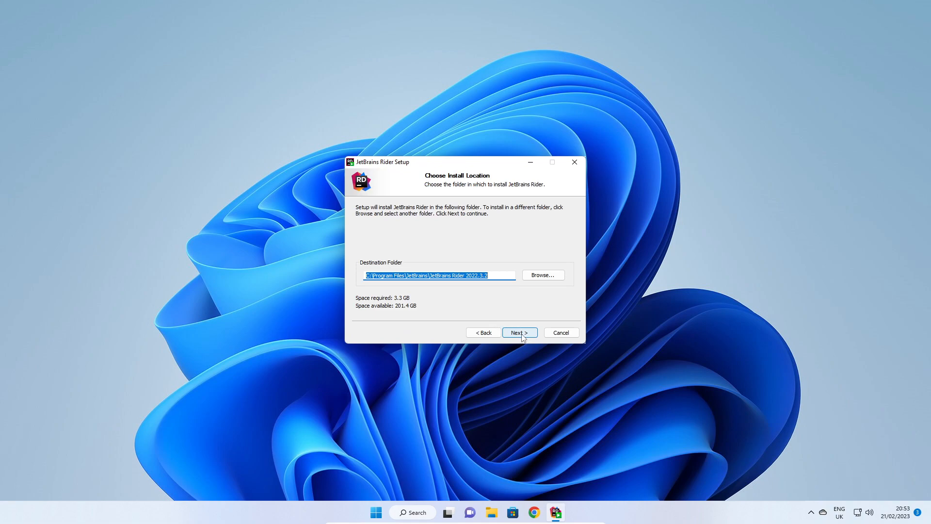
click(521, 333)
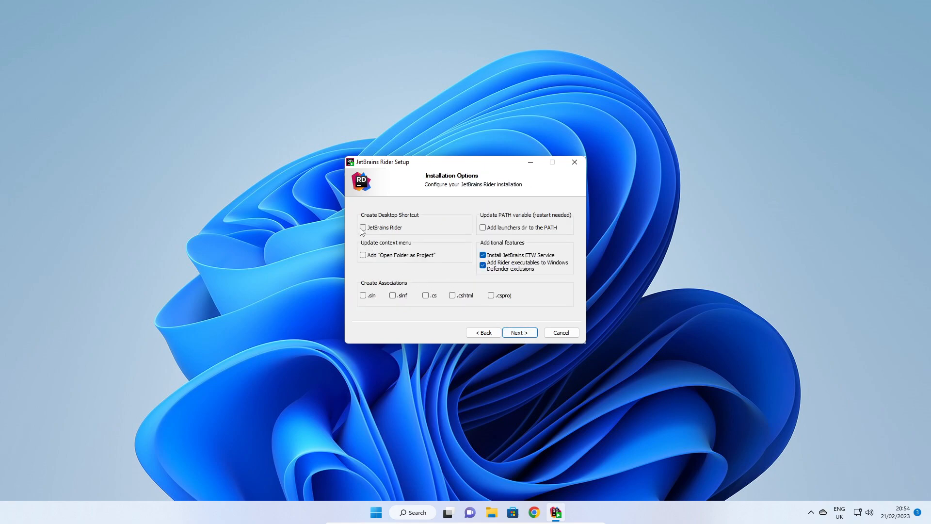
Enable the desktop shortcut, the 'Open Folder as Project' context entry and the PATH update, leaving file associations unchecked
click(362, 227)
click(363, 256)
click(363, 296)
click(392, 296)
click(425, 296)
click(452, 296)
click(492, 296)
click(483, 228)
click(492, 297)
click(454, 297)
click(427, 298)
click(394, 298)
click(365, 296)
click(520, 333)
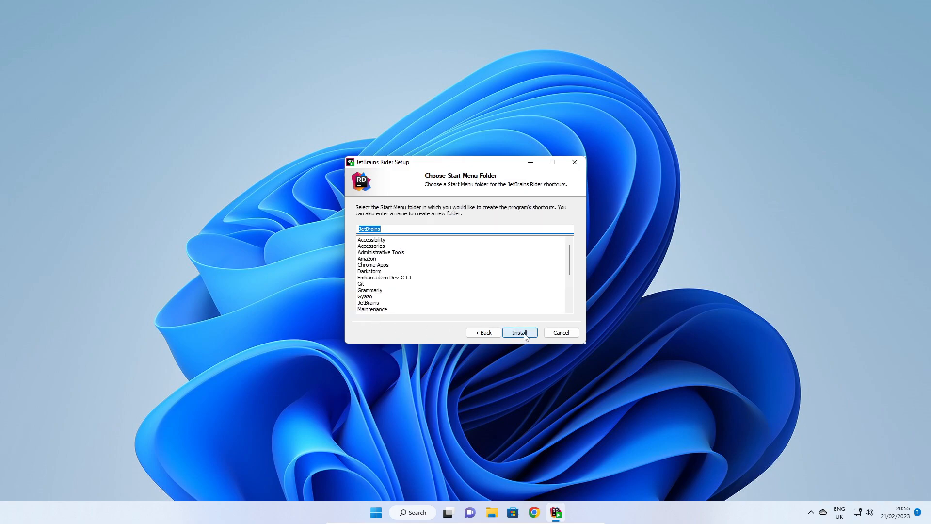
Install into the default JetBrains Start Menu folder and finish setup choosing to reboot now
click(524, 335)
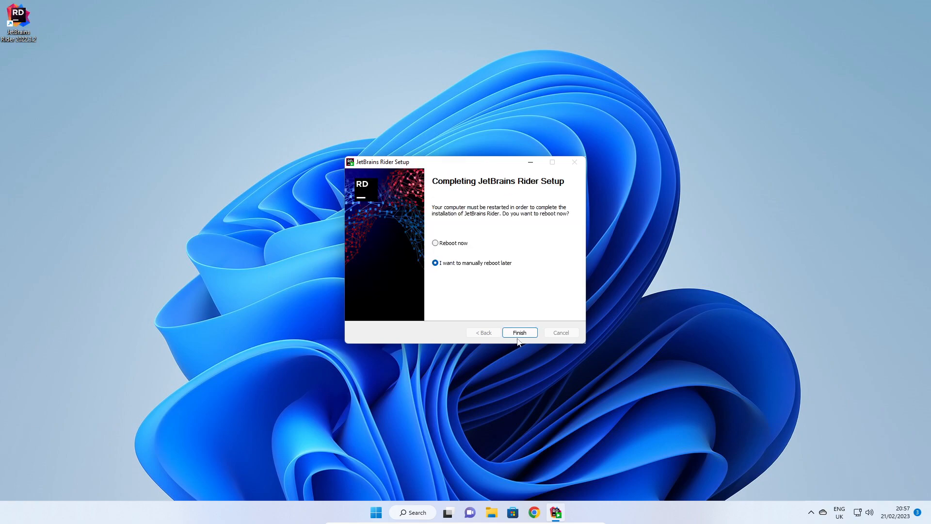
click(452, 245)
click(519, 335)
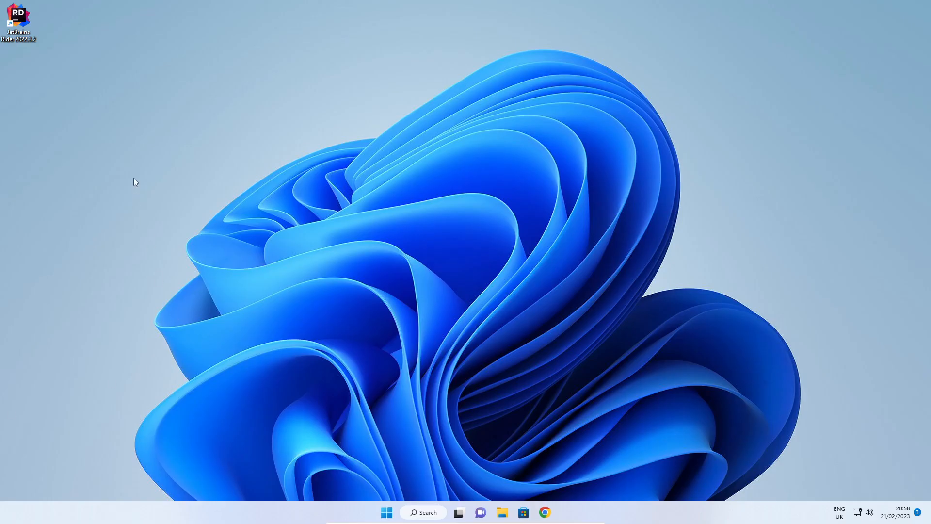
Launch Rider from the desktop shortcut and accept the JetBrains User Agreement
double_click(21, 28)
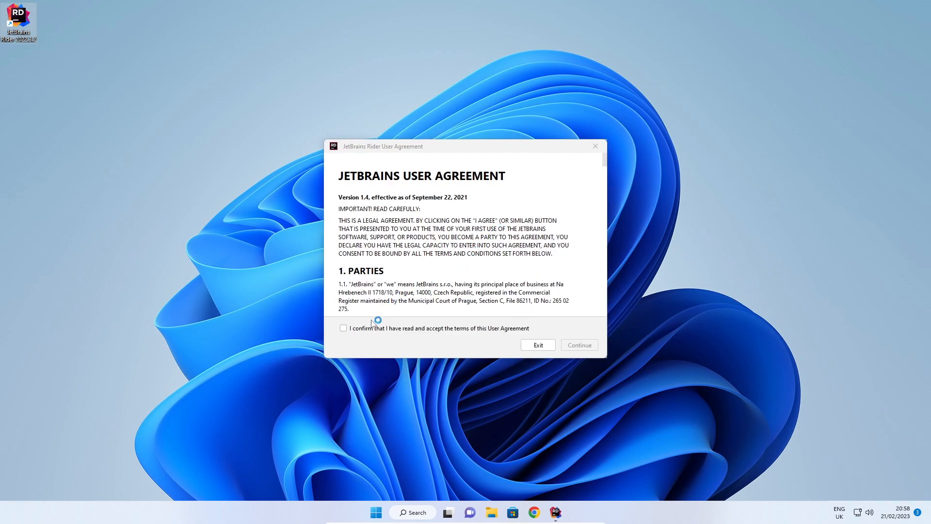
click(347, 329)
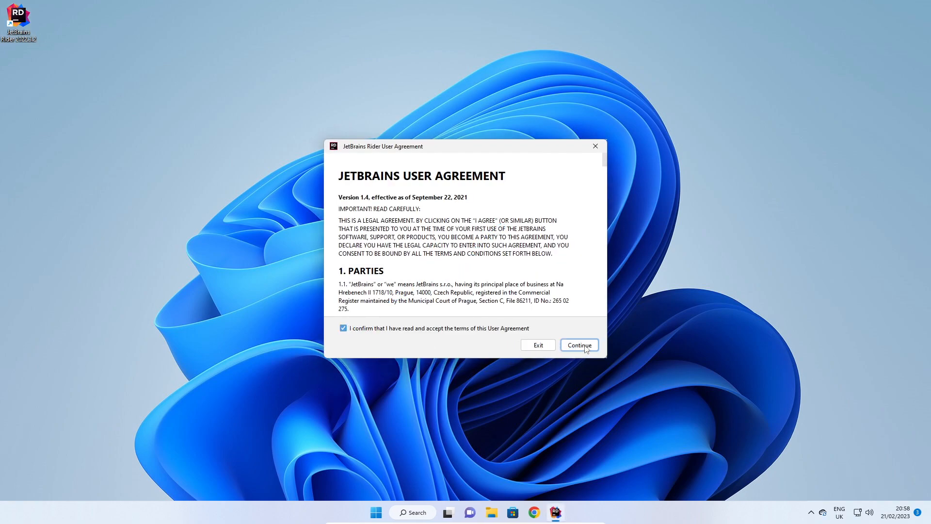
click(584, 345)
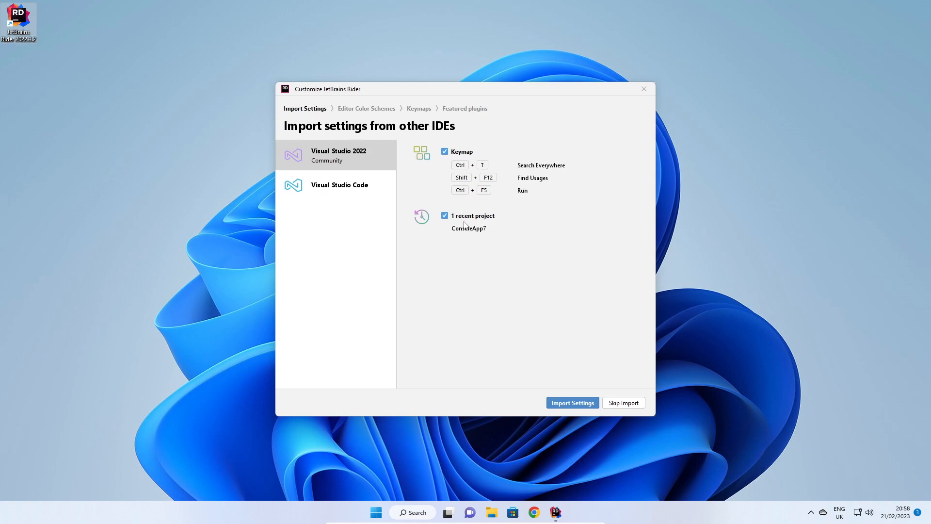
Compare the Visual Studio 2022 and Visual Studio Code options, then import settings from Visual Studio Code
click(347, 191)
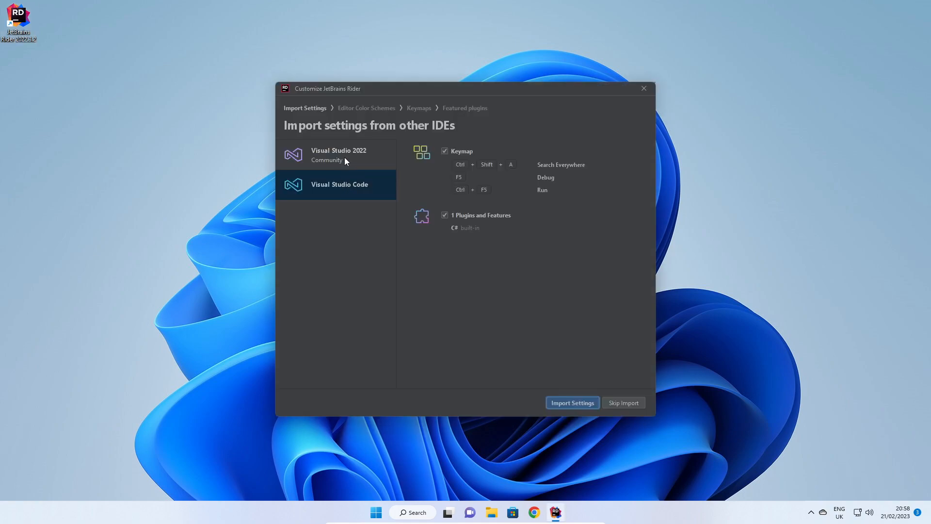
click(344, 158)
click(341, 192)
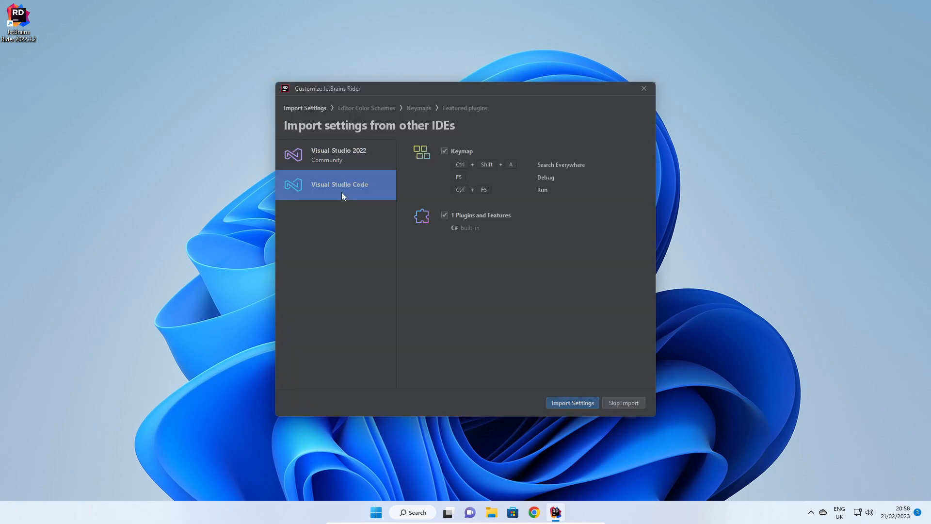
click(347, 161)
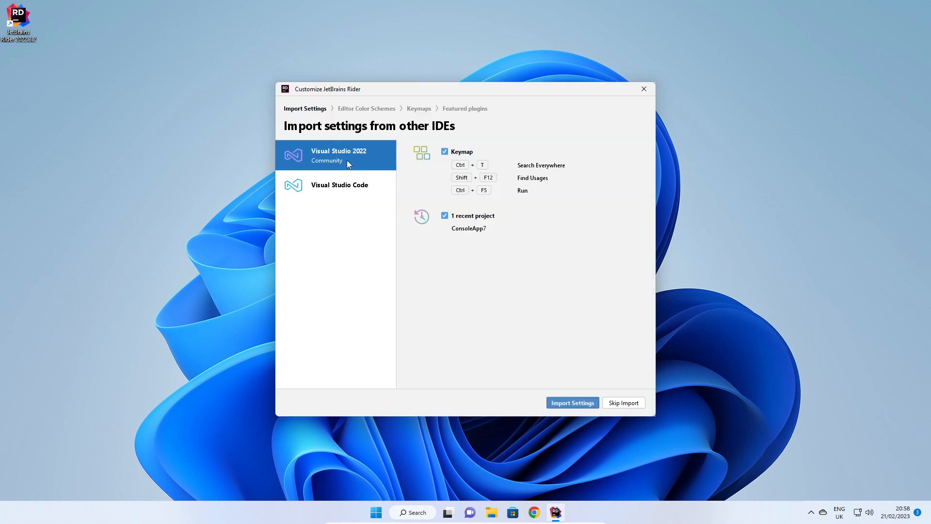
click(347, 191)
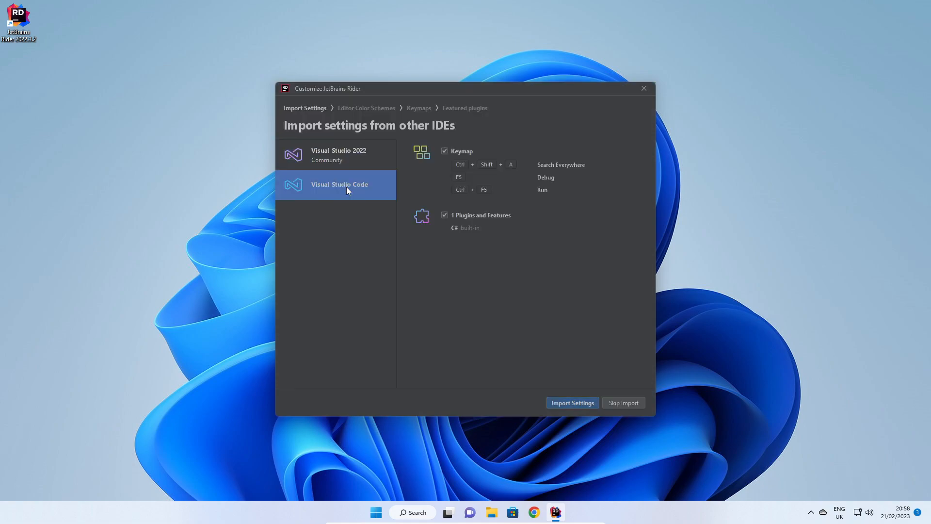
click(575, 402)
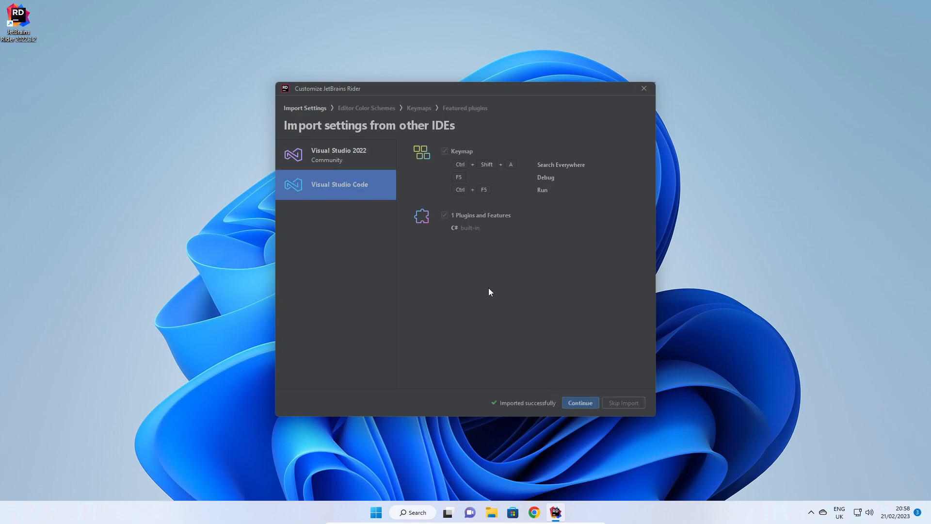
click(580, 402)
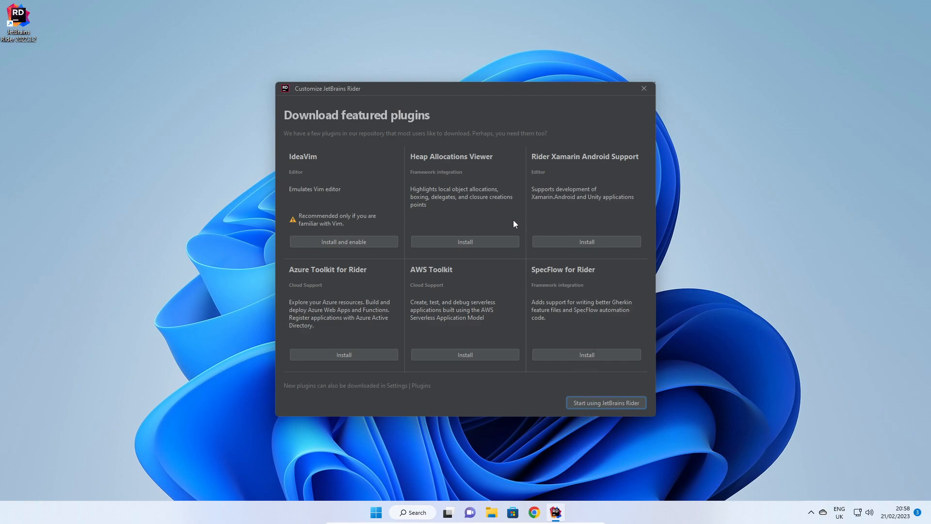
Skip the featured plugins and start a new .NET / .NET Core Console Application solution
click(601, 402)
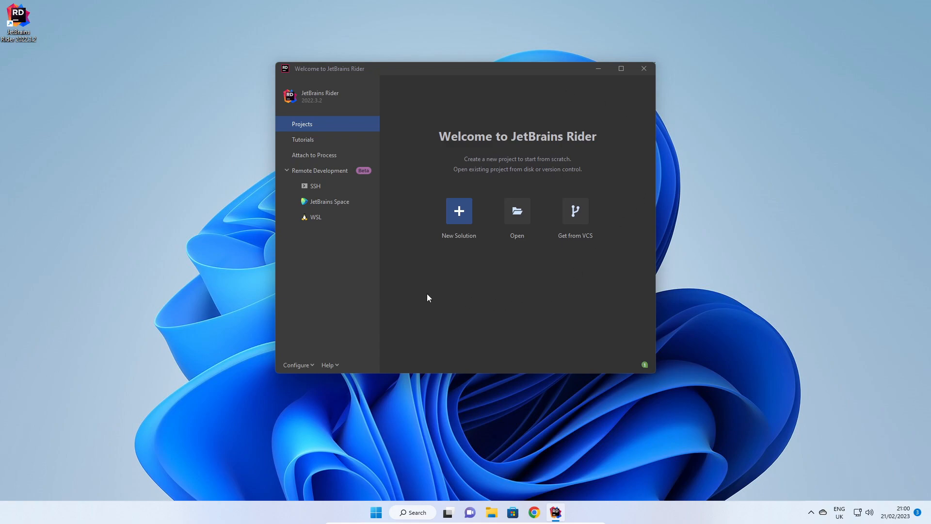
click(459, 212)
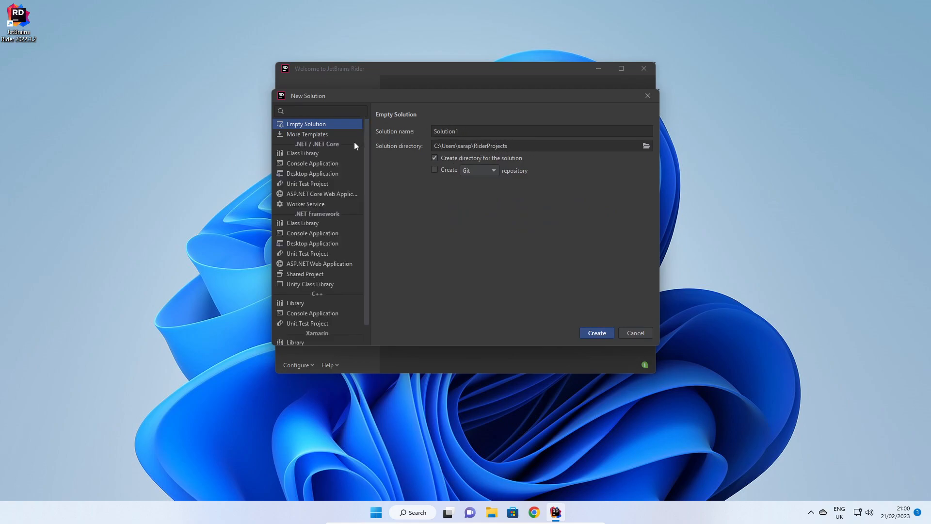
click(301, 165)
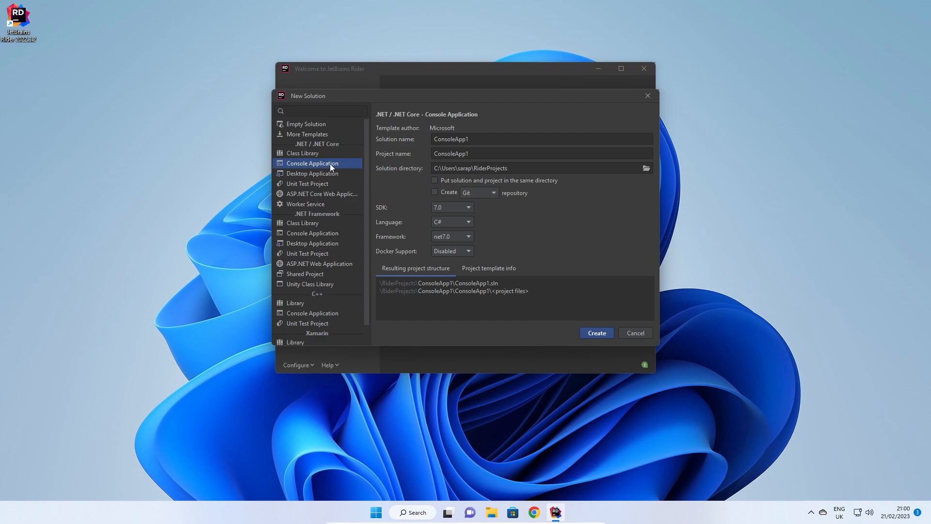
Set the SDK to 7.0 and the framework to net7.0, then create the solution
click(469, 207)
click(442, 229)
click(462, 239)
click(464, 238)
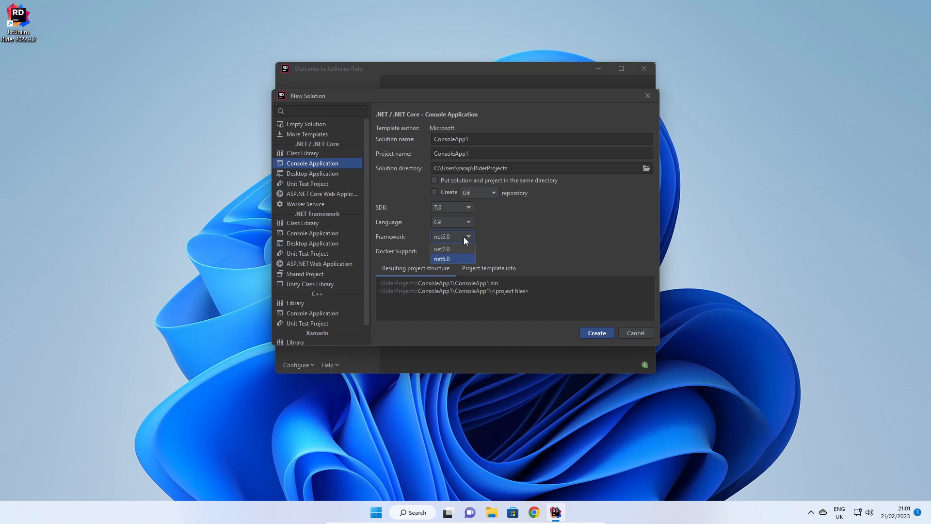
click(456, 248)
click(596, 333)
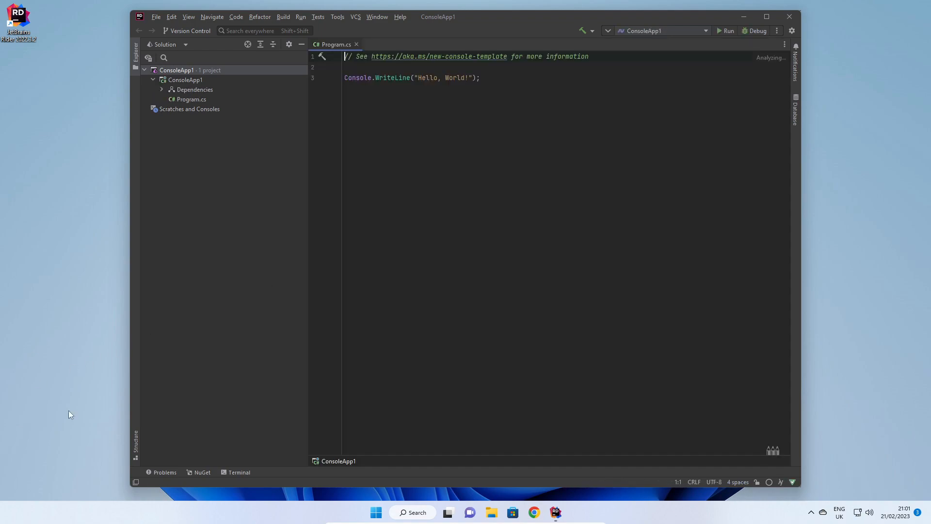
Run the template console program
click(726, 31)
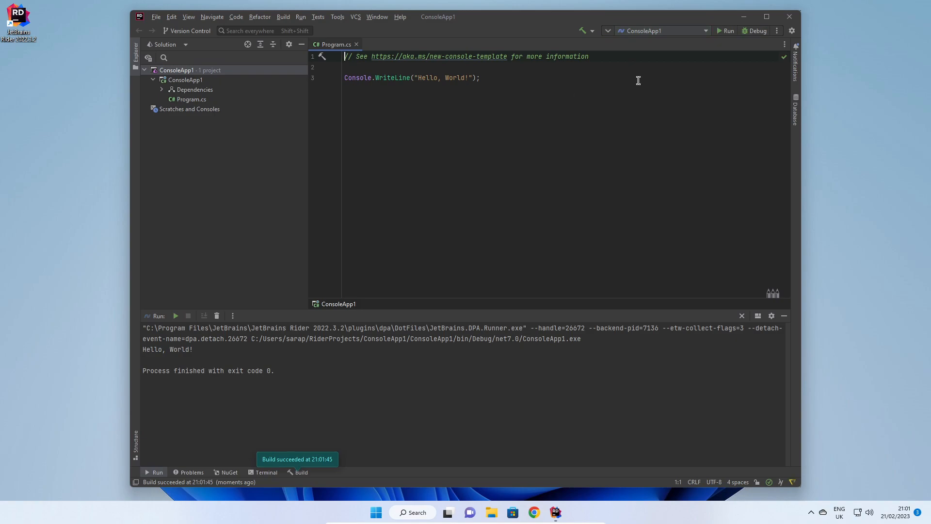
Add a new line Console.WriteLine("Hello World"); below the existing WriteLine statement
click(490, 76)
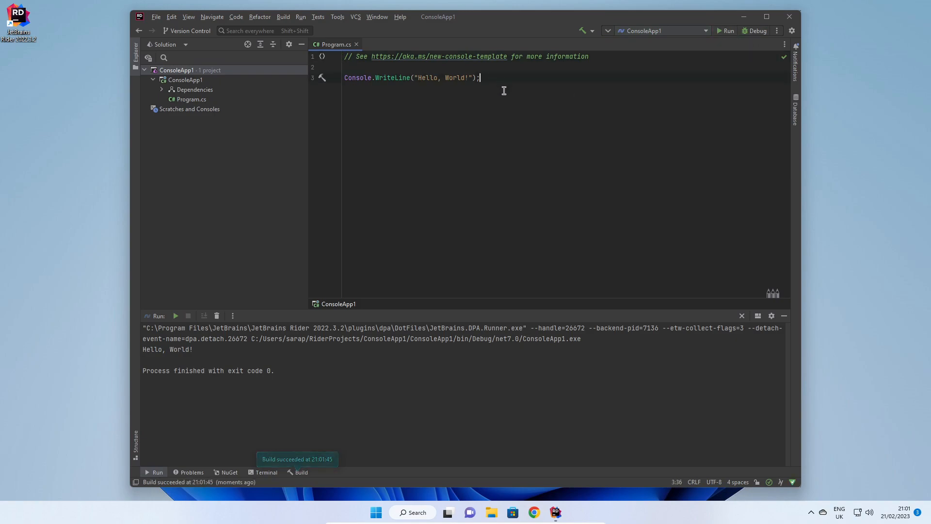
key(Return)
text(Console.W)
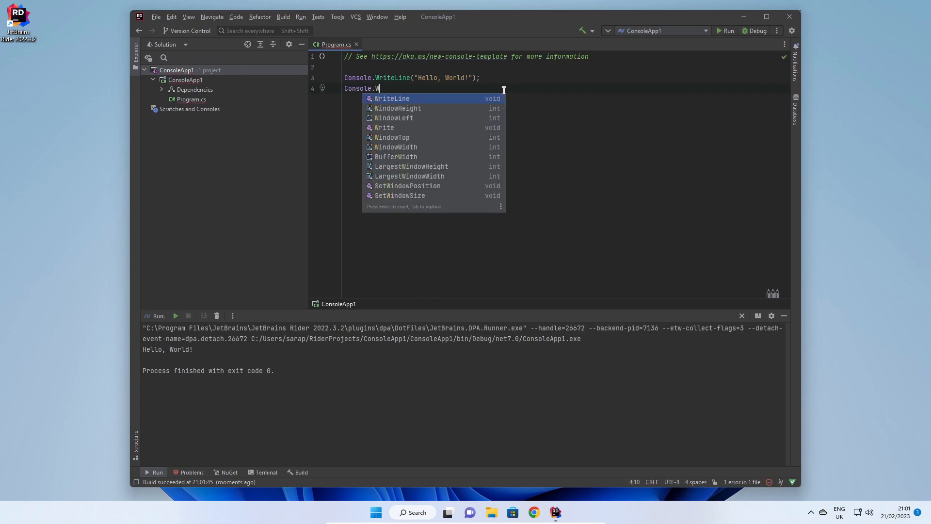
key(Return)
text(")
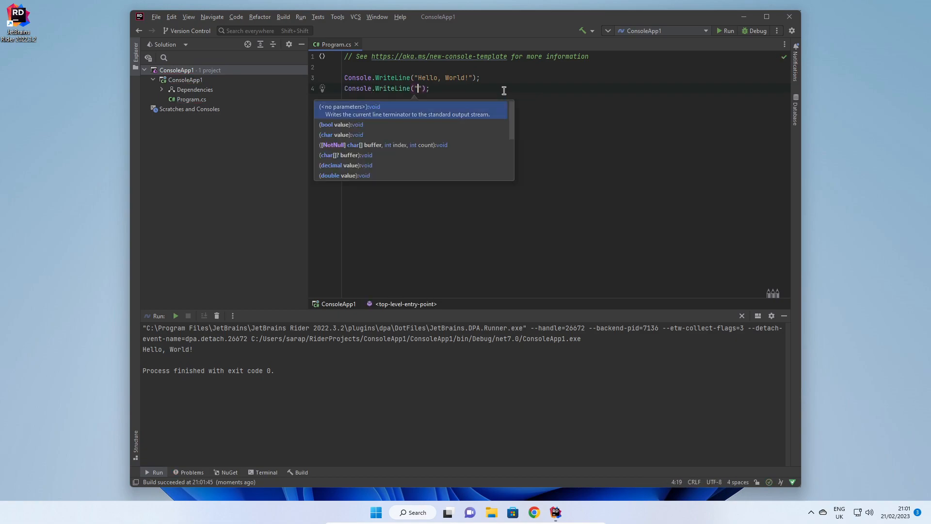
text(HN)
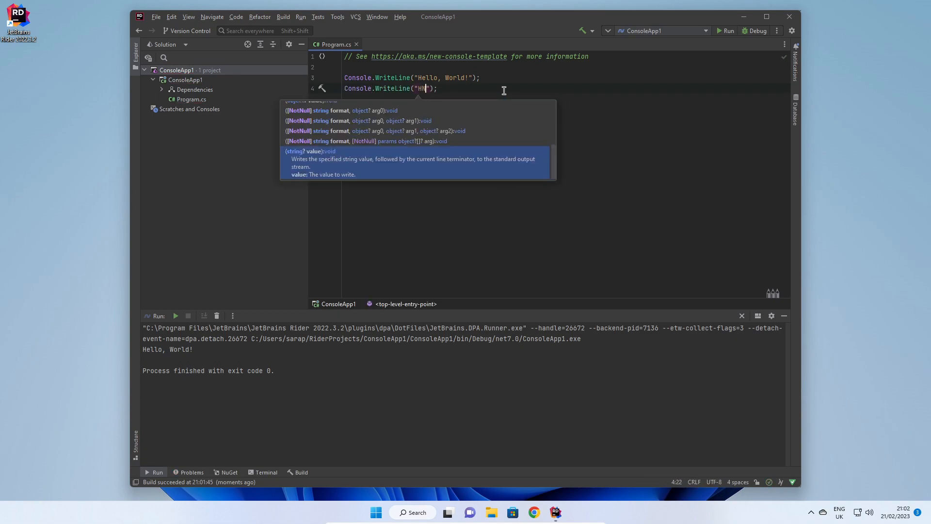
key(BackSpace)
text(ello )
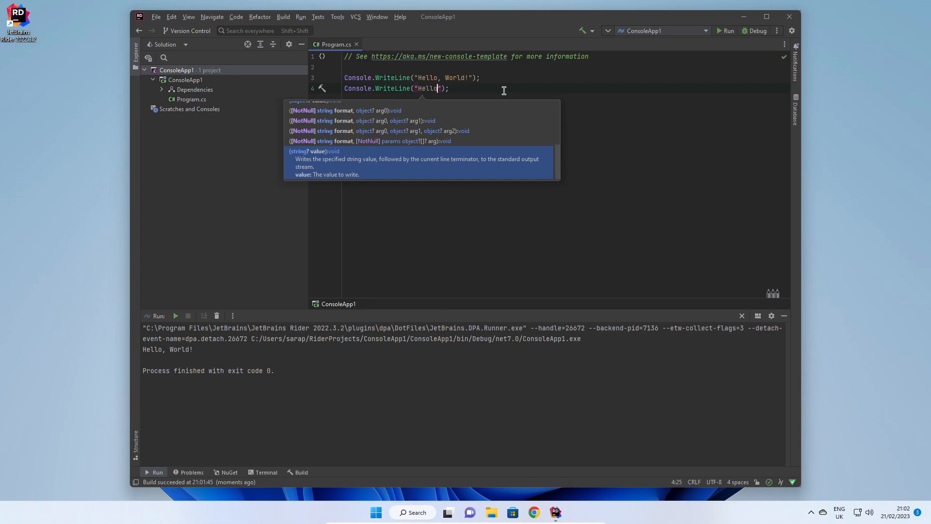
text(World)
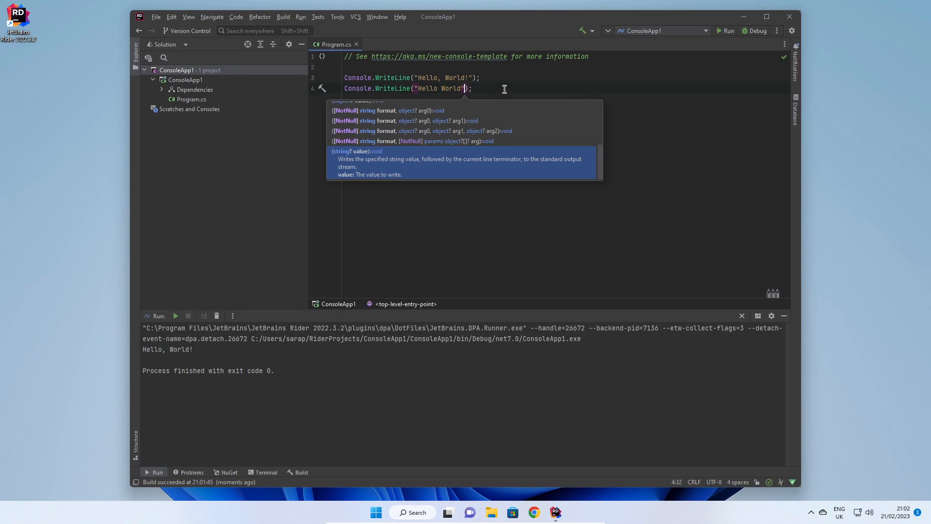
Run the program again and then stop it
click(722, 29)
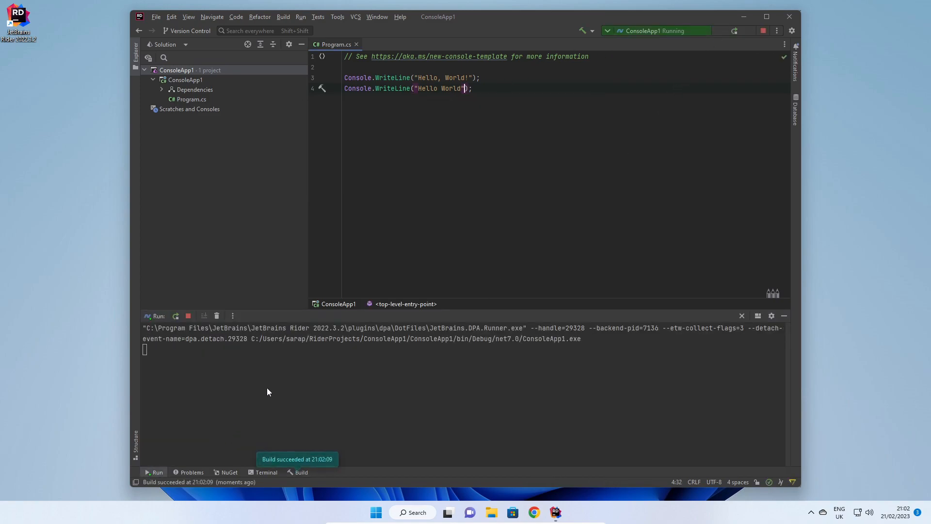
click(761, 31)
Open the Refactor This options for the first WriteLine call
click(384, 78)
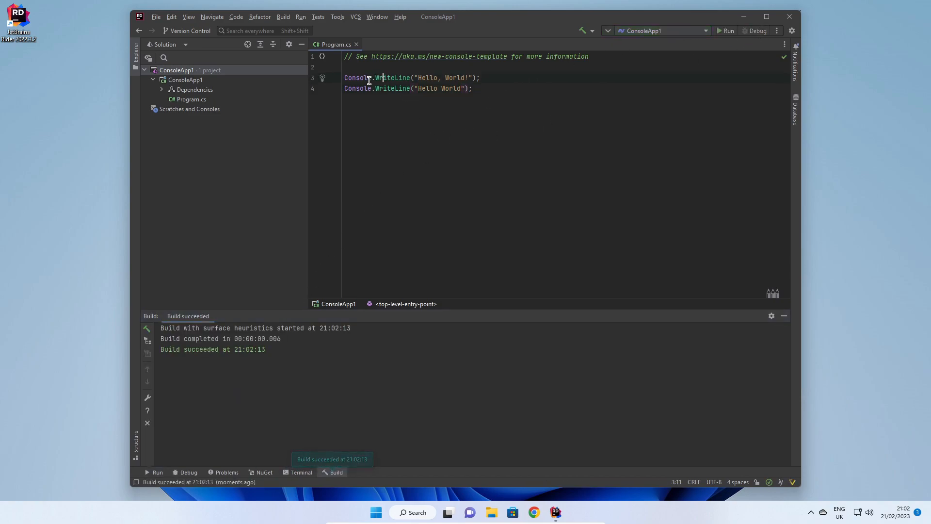
click(321, 77)
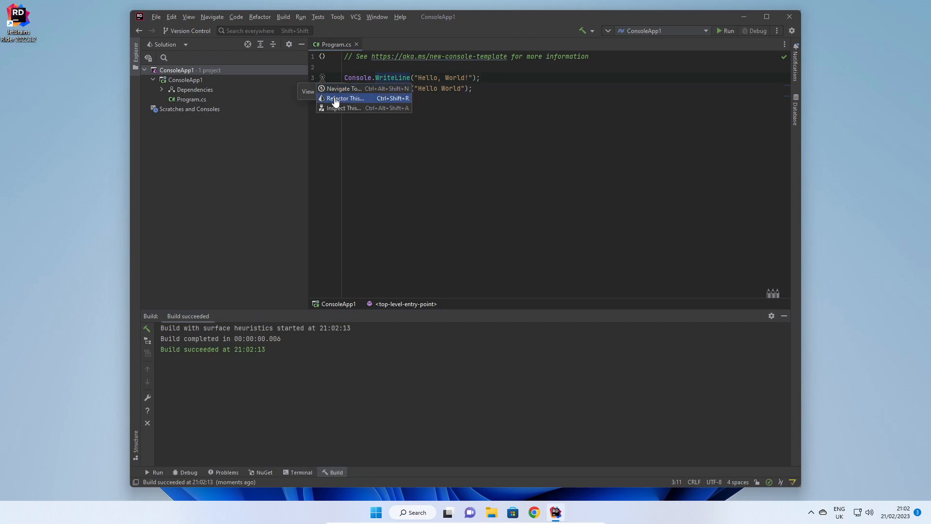
click(334, 99)
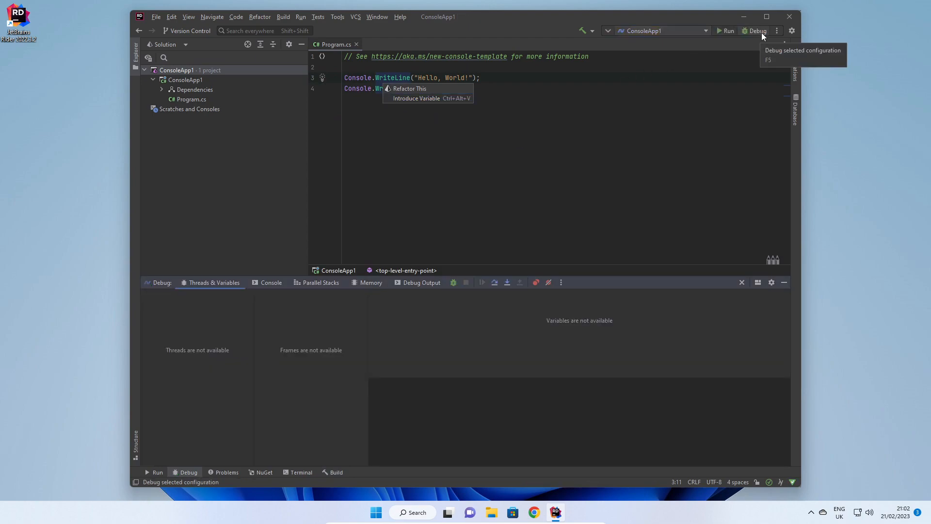
Dismiss the refactoring popup and close the Program.cs editor tab
click(494, 79)
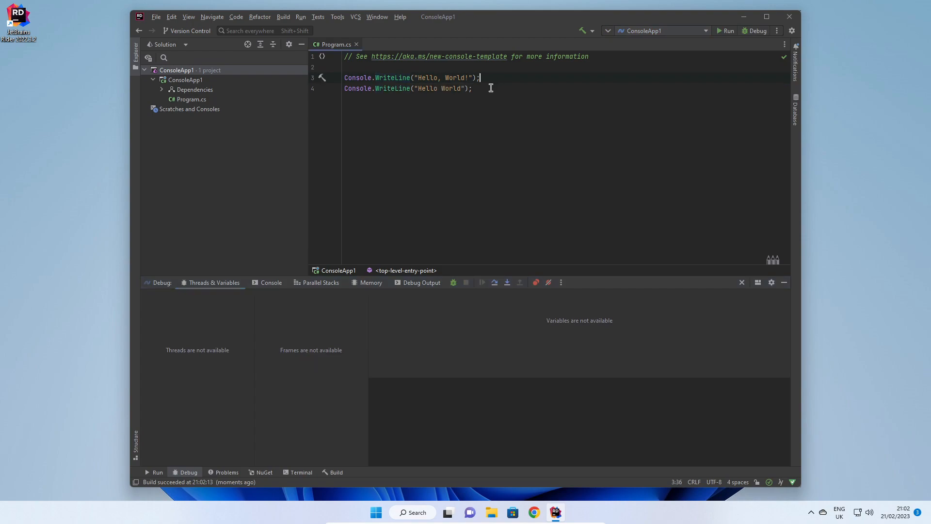
drag(472, 88, 344, 57)
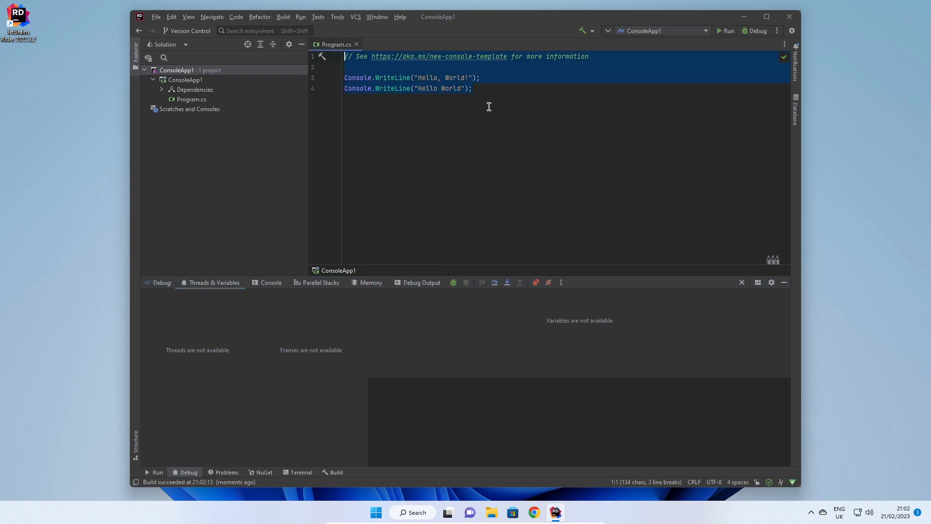
click(504, 100)
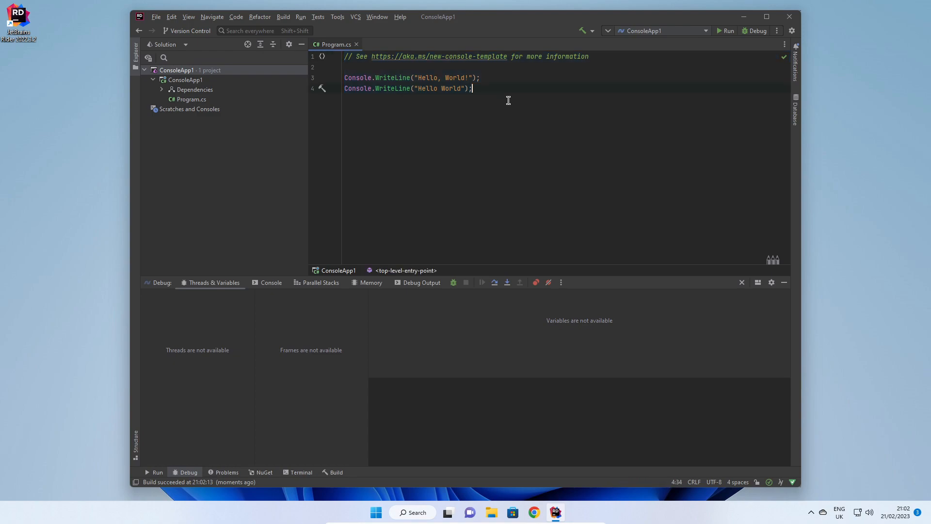
click(356, 45)
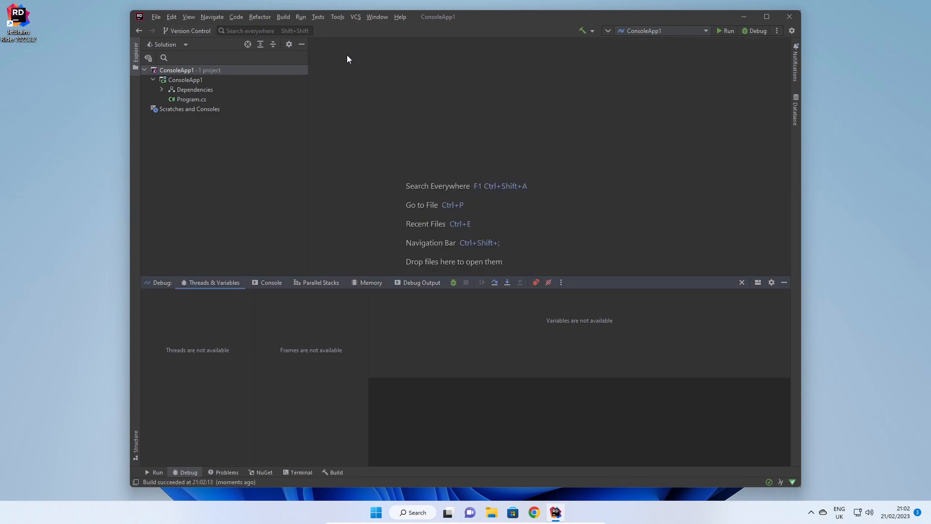
Create a new solution from the .NET Framework Console Application template with default settings
click(156, 16)
click(166, 28)
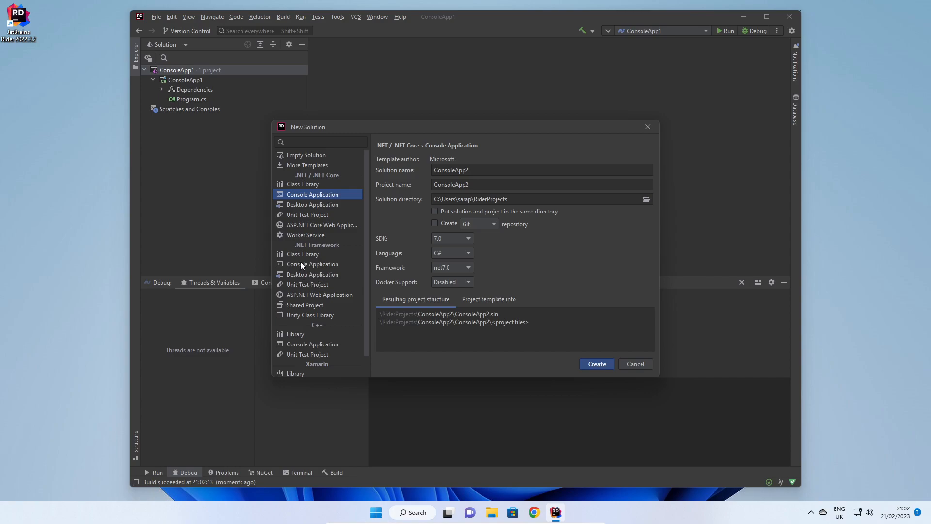
click(315, 266)
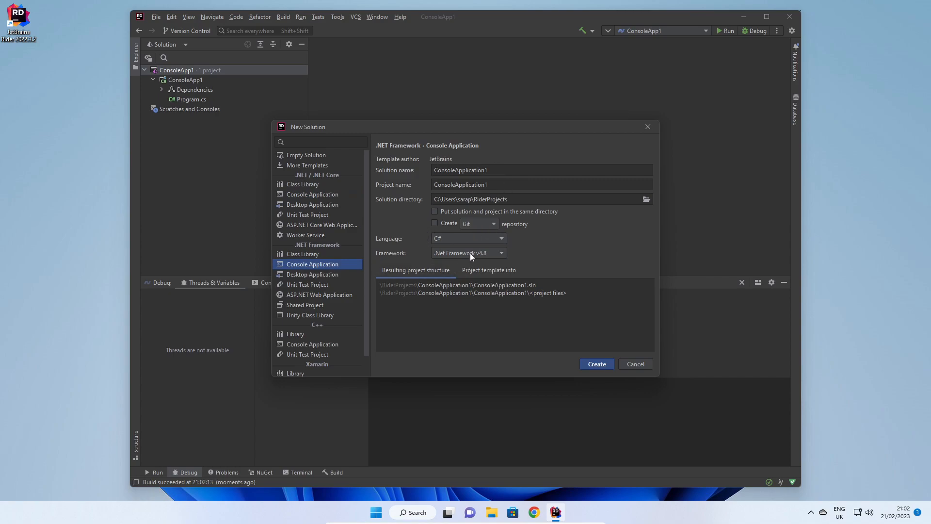
click(597, 365)
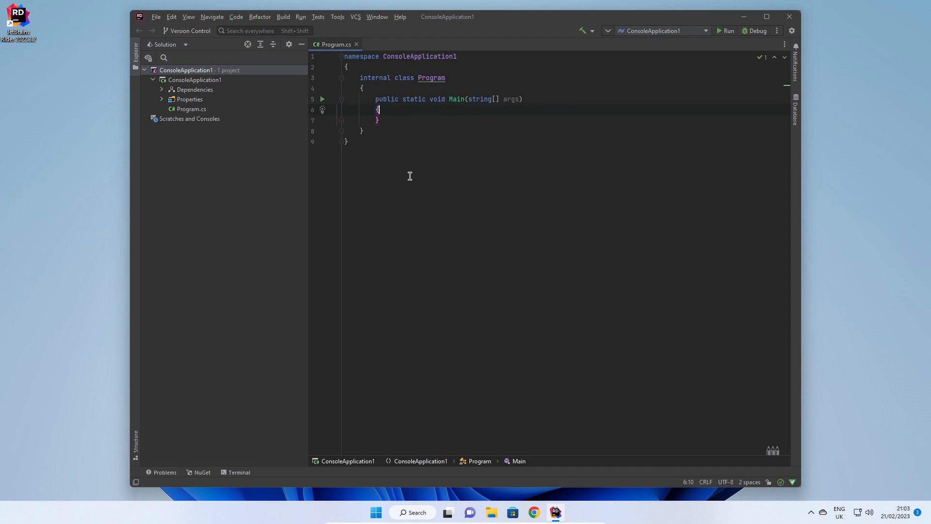
Add Console.WriteLine("Hello, World!"); inside the Main method, using code completion for Console and WriteLine
key(Return)
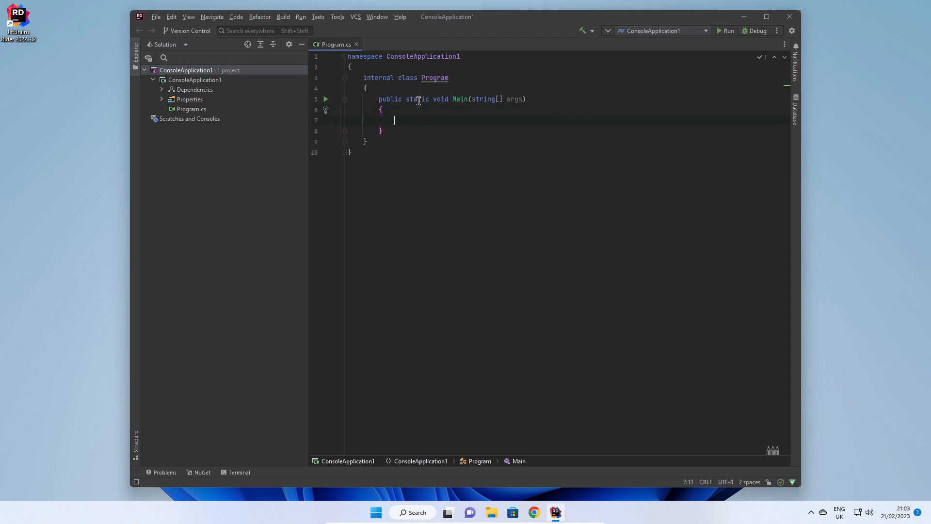
text(Cons)
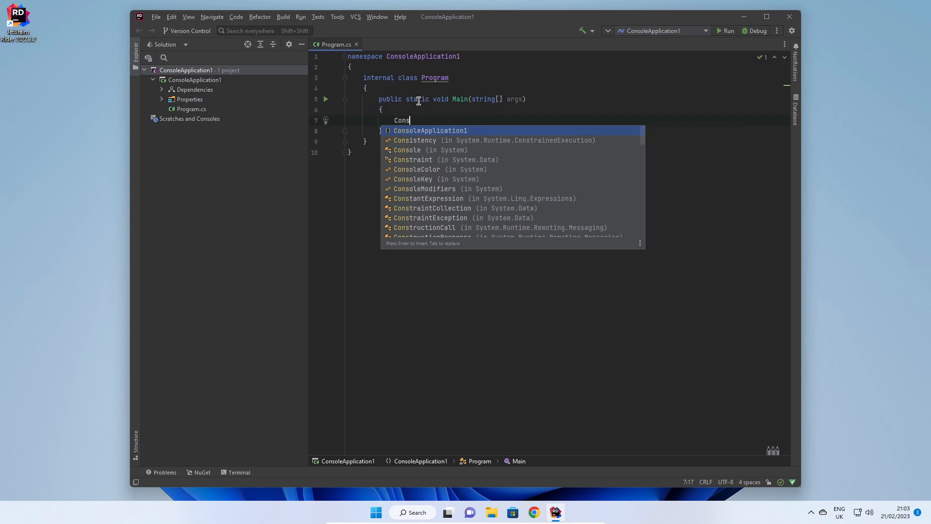
text(o)
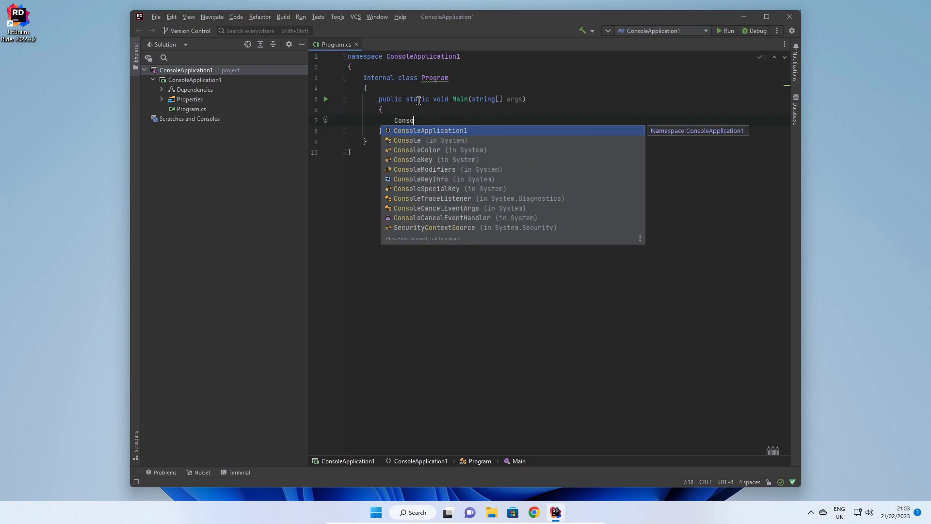
key(Down)
key(Return)
text(.WR)
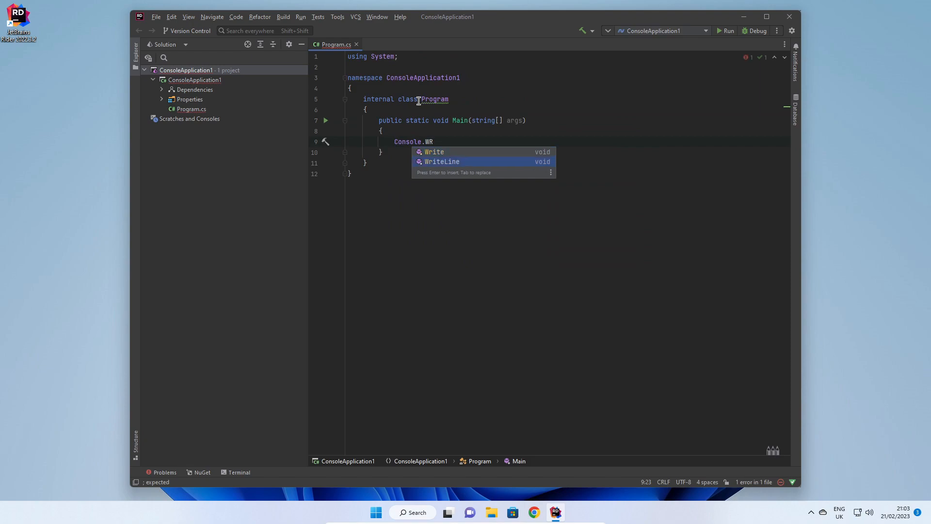
key(Return)
text("Hello, World!");)
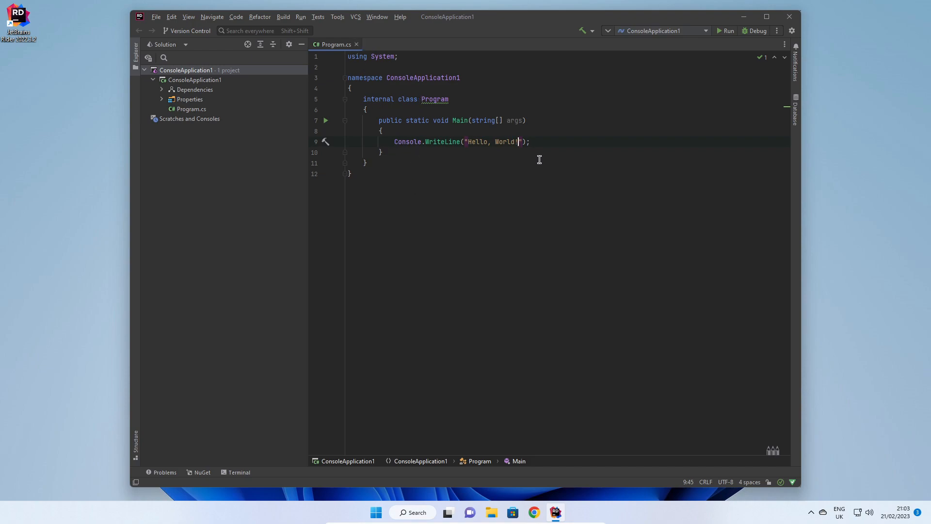
Select the new WriteLine statement and run the .NET Framework console program
drag(536, 141, 394, 141)
click(726, 31)
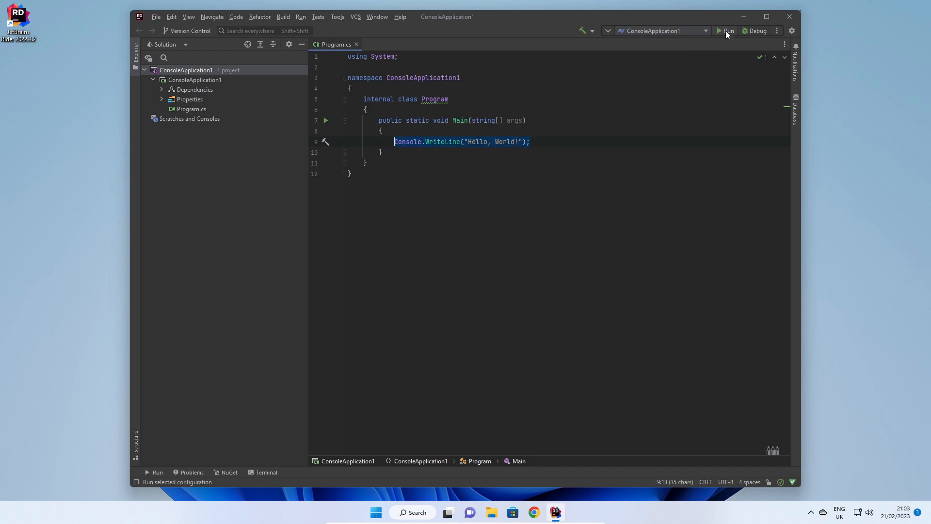